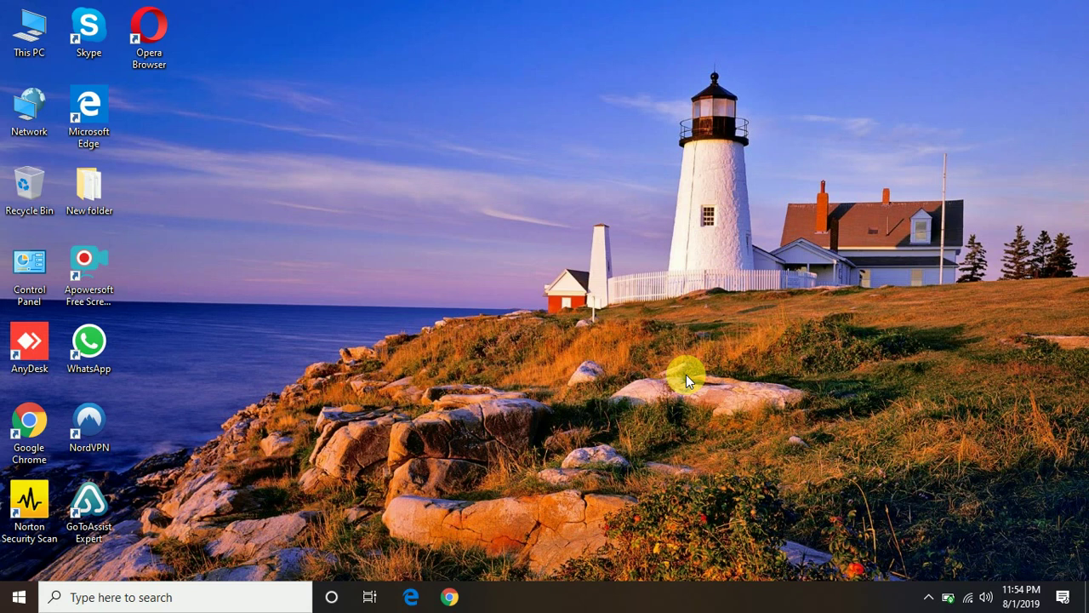
Launch Chrome maximized, dismiss the default-browser notice, and enter 0000 in Google Search.
click(448, 598)
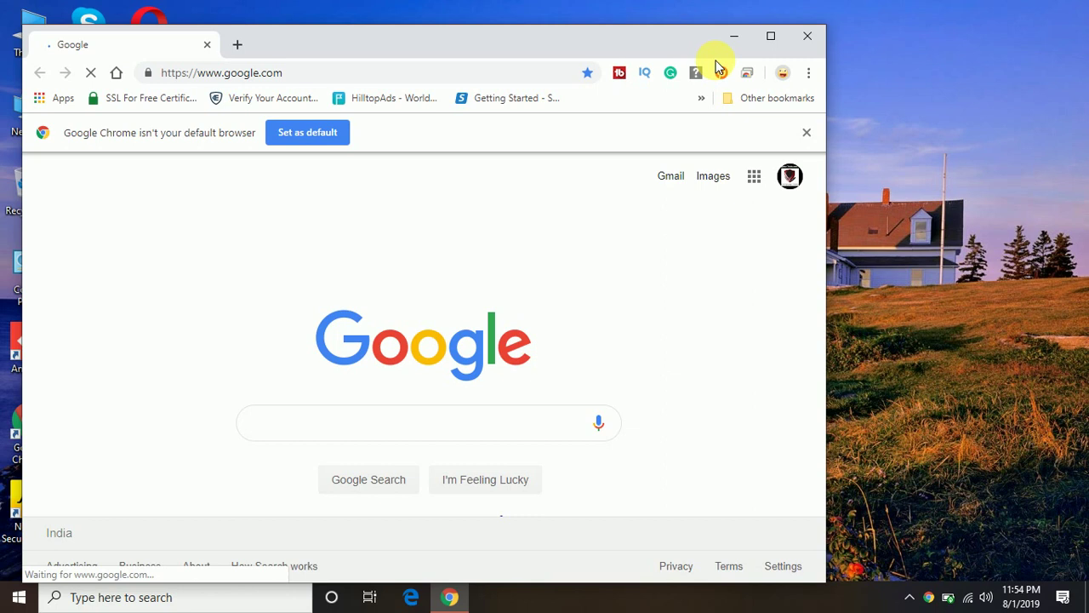
click(773, 38)
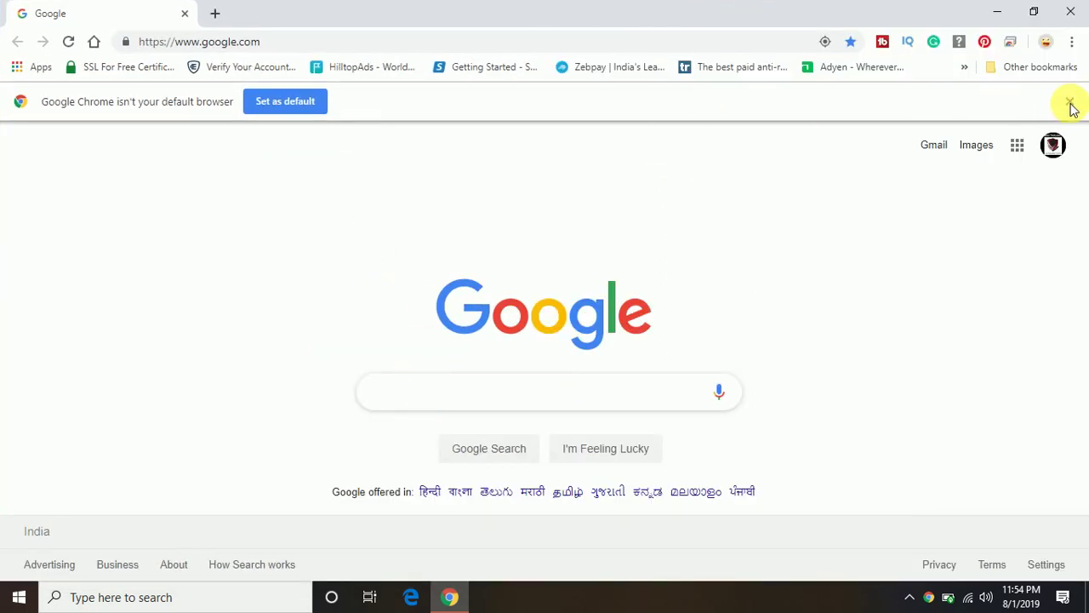
click(1069, 102)
text(0)
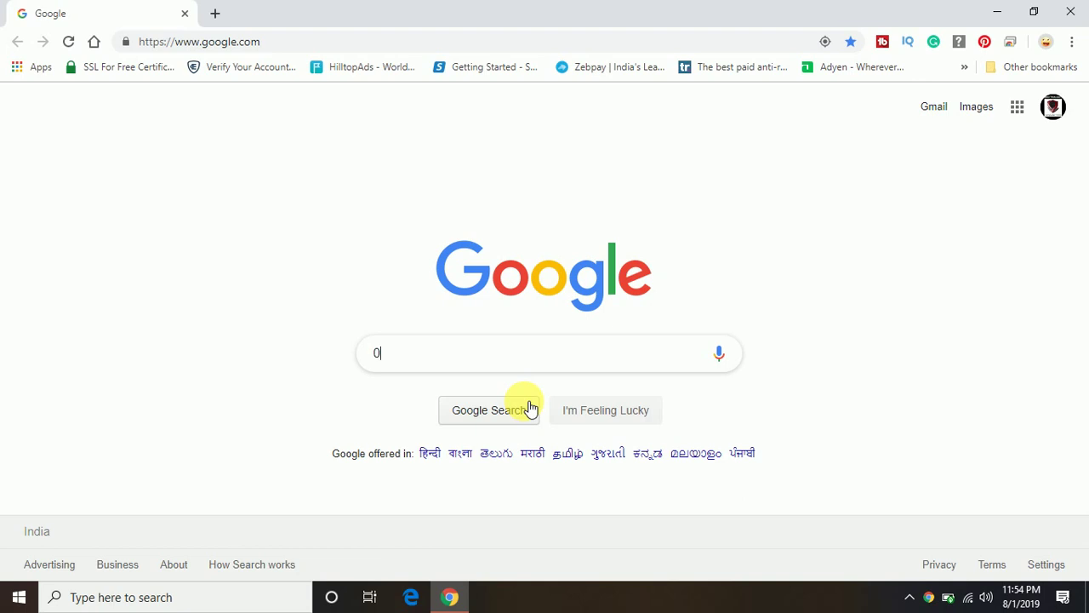
text(000)
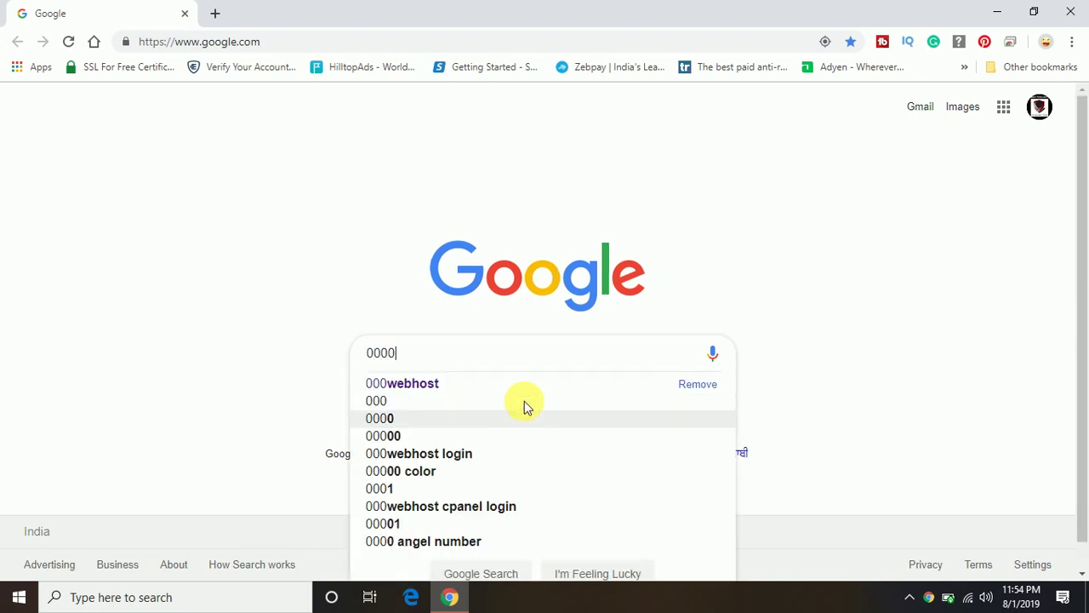
Open the 000webhost result to load in.000webhost.com.
click(434, 383)
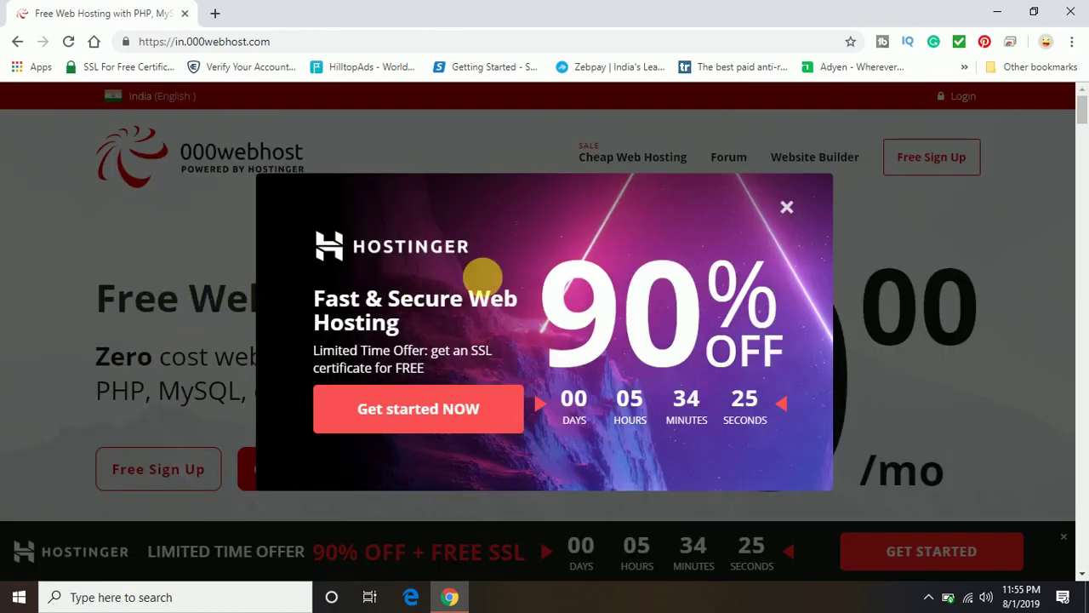
Close the Hostinger 90% OFF promotional popup.
click(786, 207)
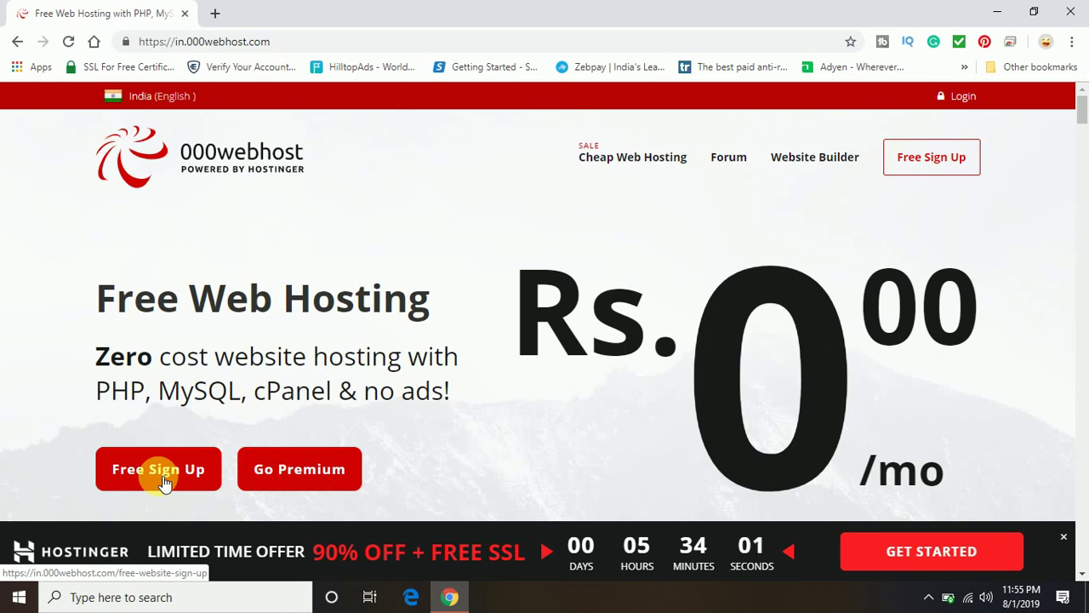
Go to the Free Sign Up page and choose Sign Up with Google.
click(164, 481)
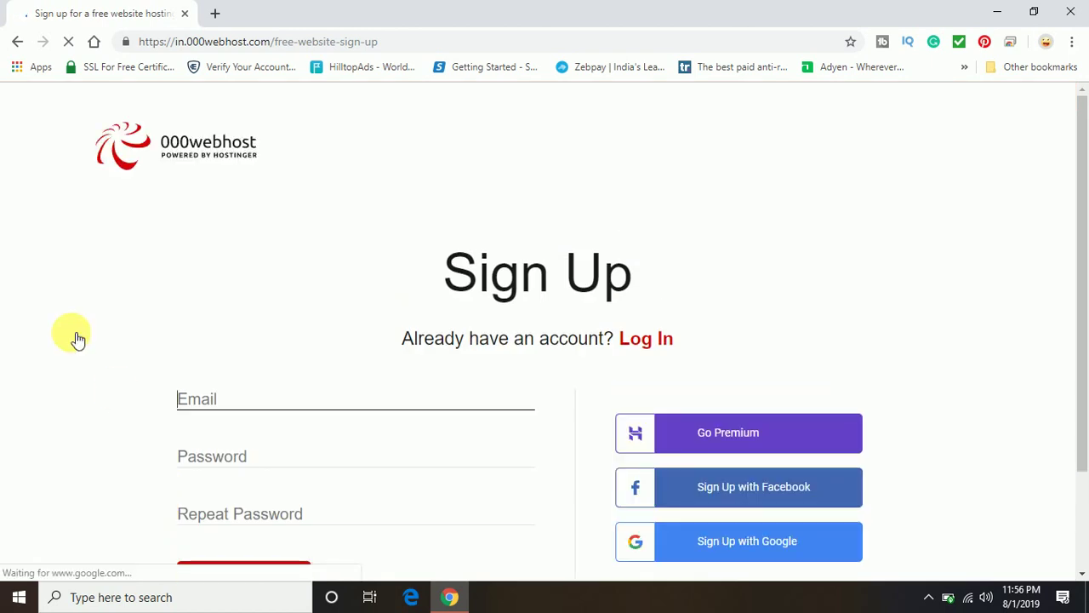
scroll(57, 316, down, 1)
scroll(55, 316, down, 1)
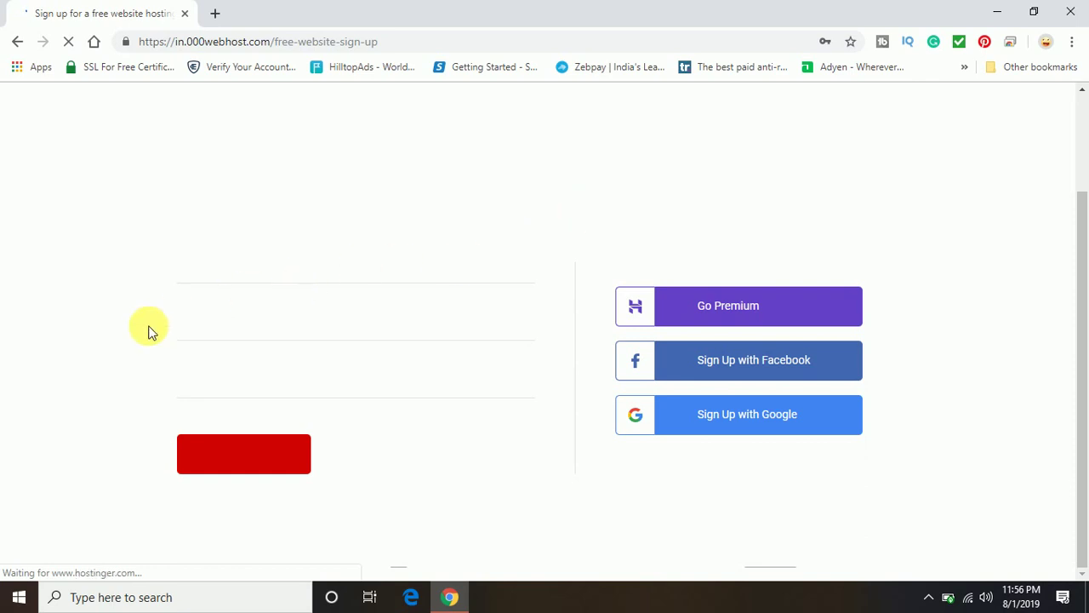
scroll(235, 366, down, 1)
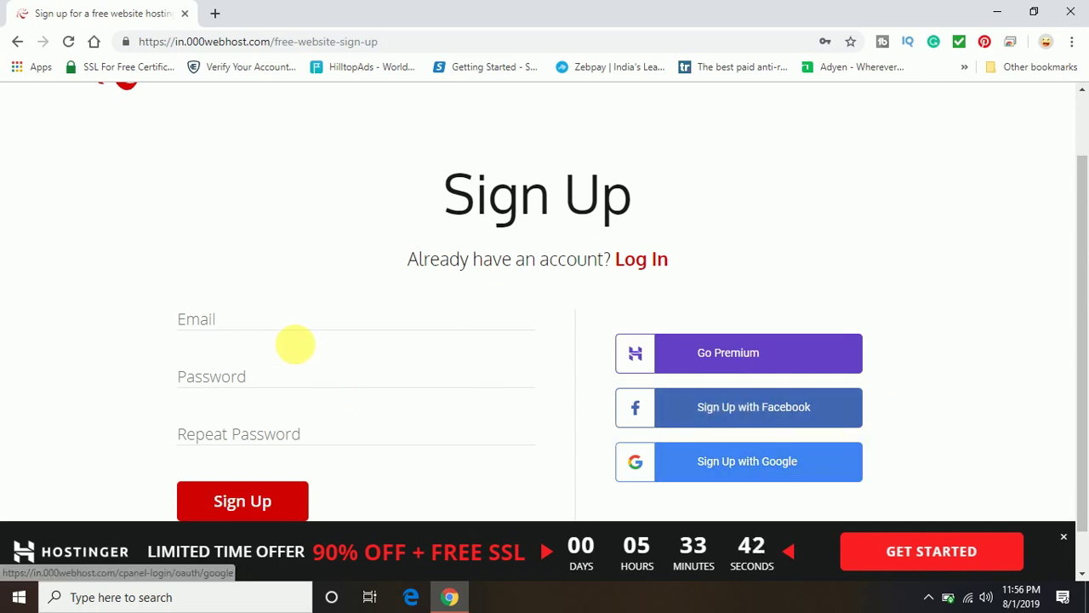
click(762, 473)
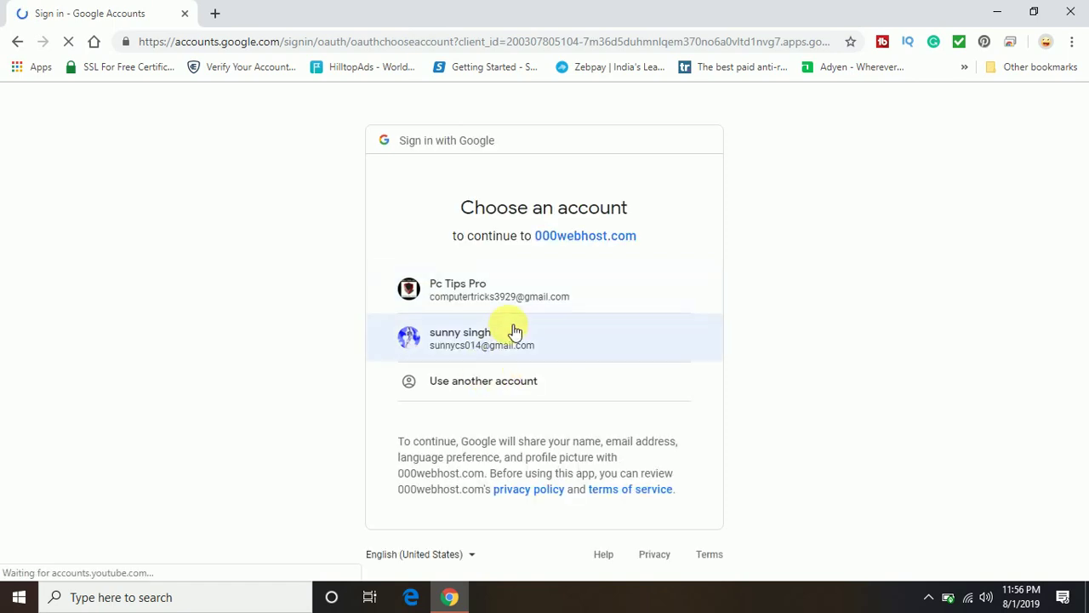
Continue with the first Google account listed in the account chooser.
click(507, 291)
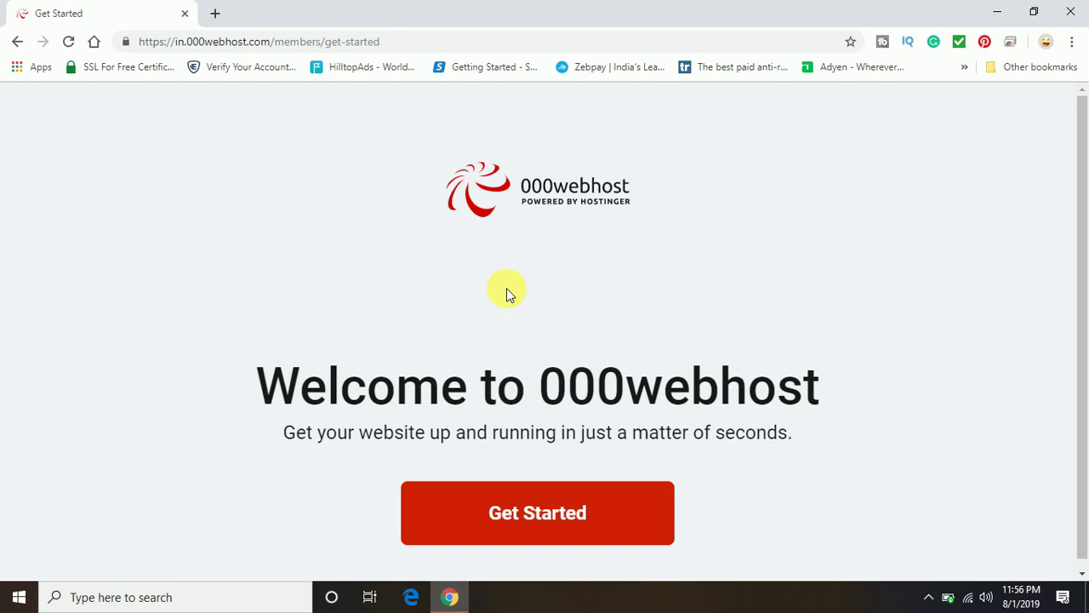
scroll(644, 401, down, 1)
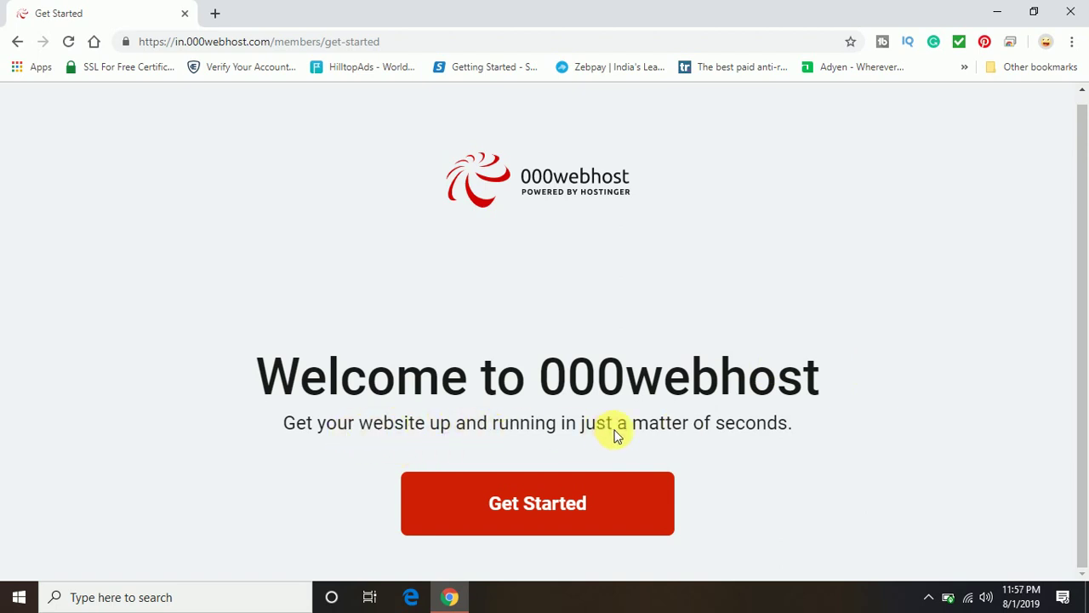
Start the Get Started survey and skip the website-goal question.
click(547, 525)
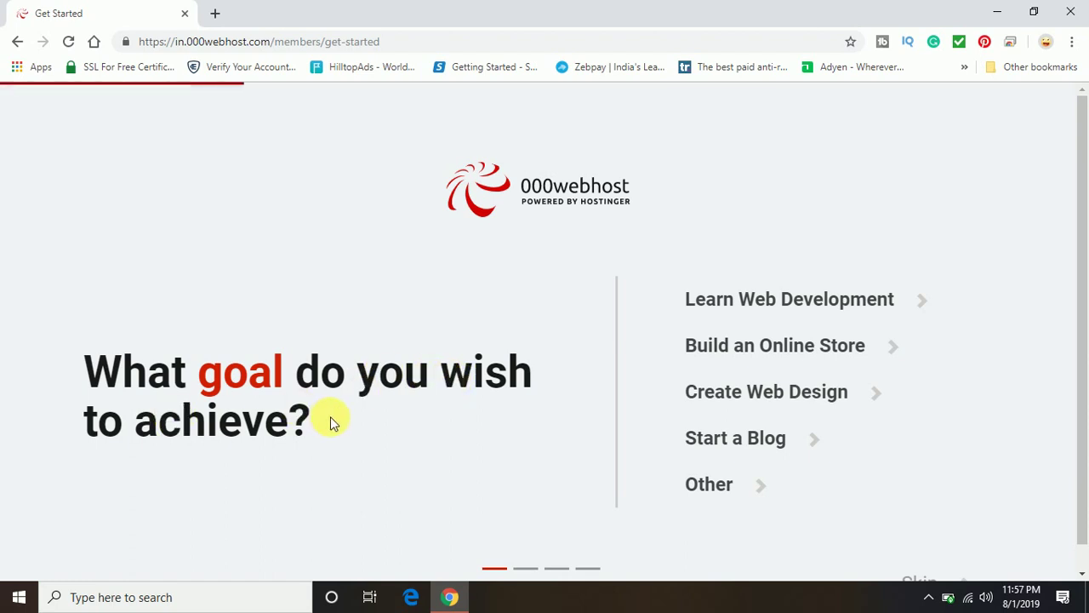
scroll(331, 419, down, 1)
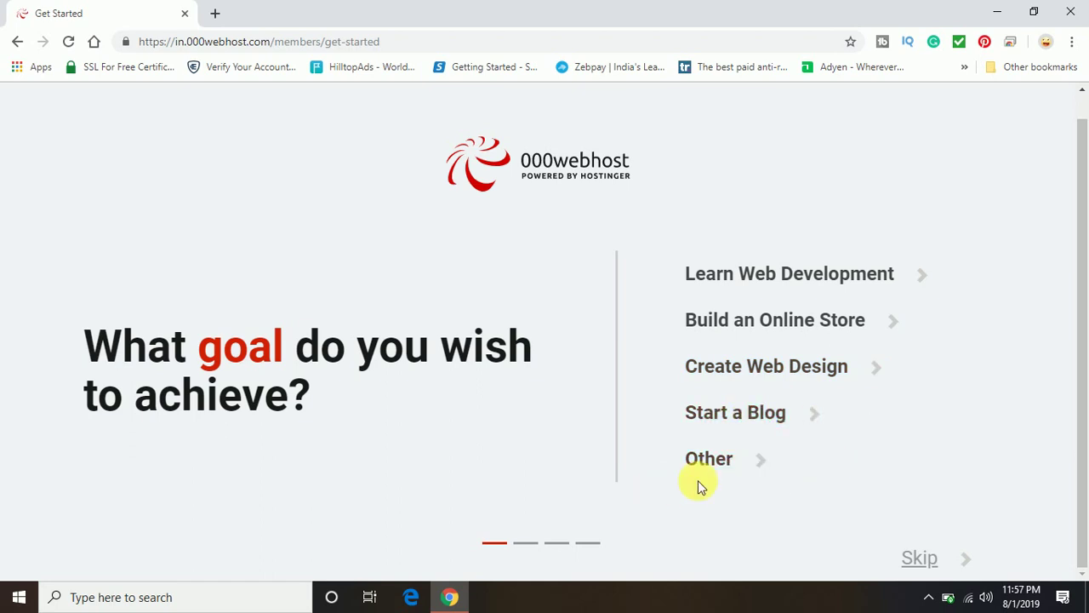
click(921, 563)
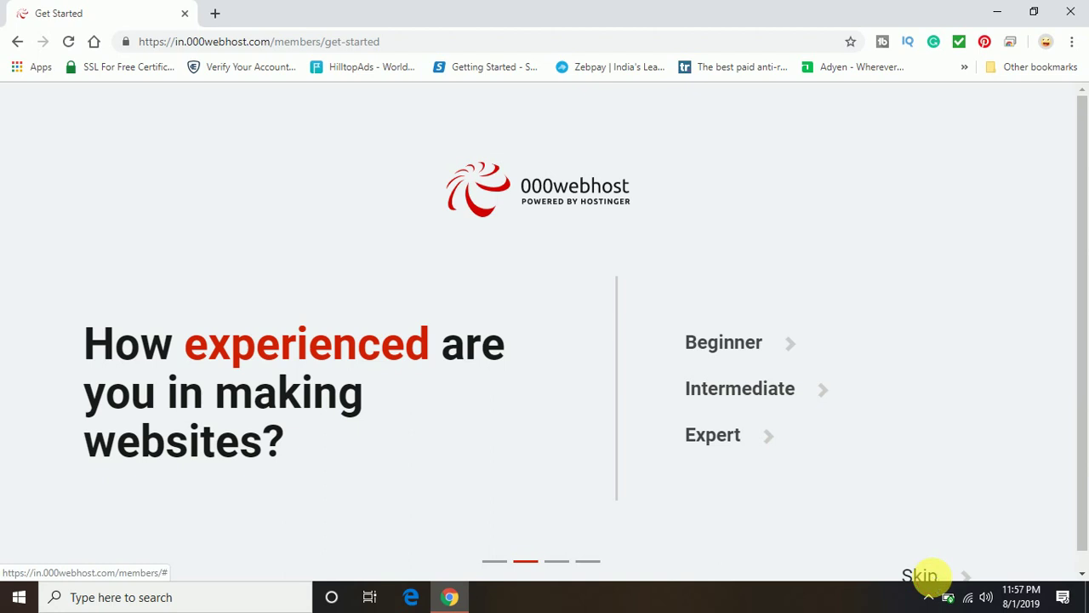
Skip the experience question and replace the prefilled password with a new masked one.
click(923, 575)
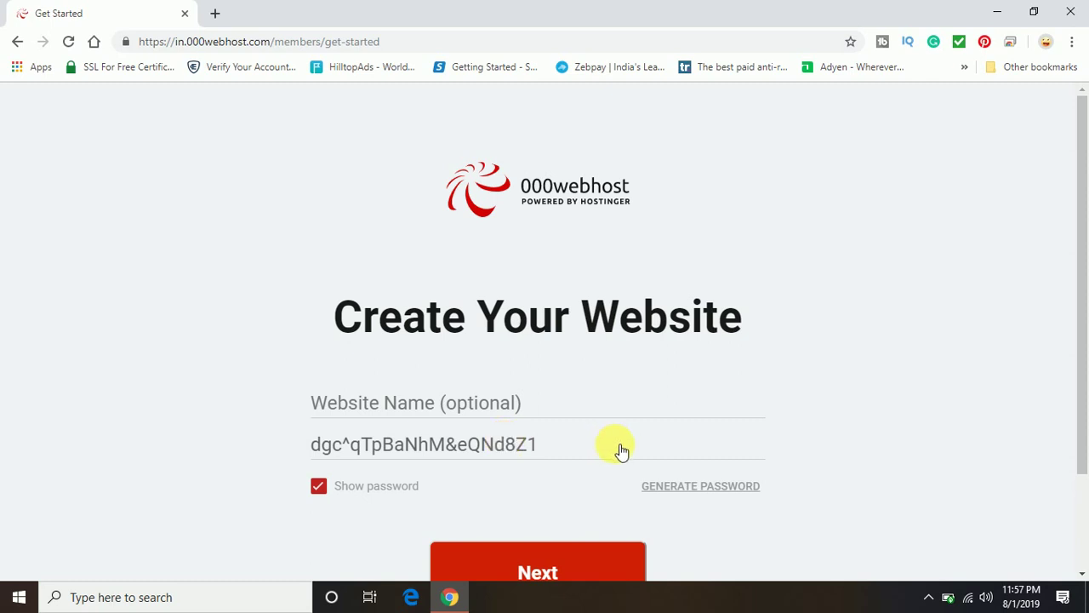
click(588, 449)
drag(549, 450, 316, 454)
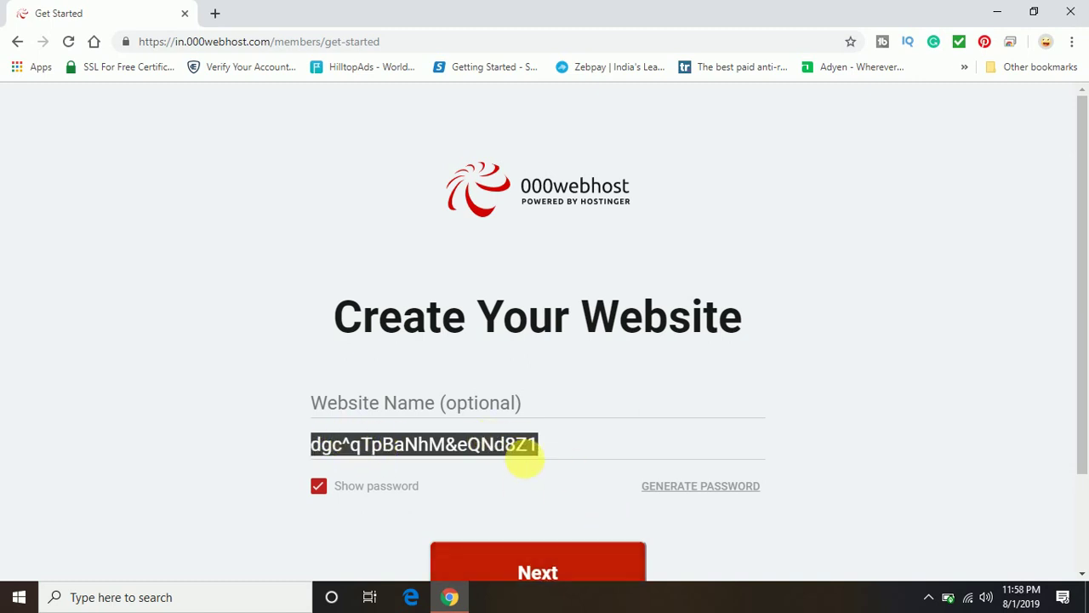
click(320, 486)
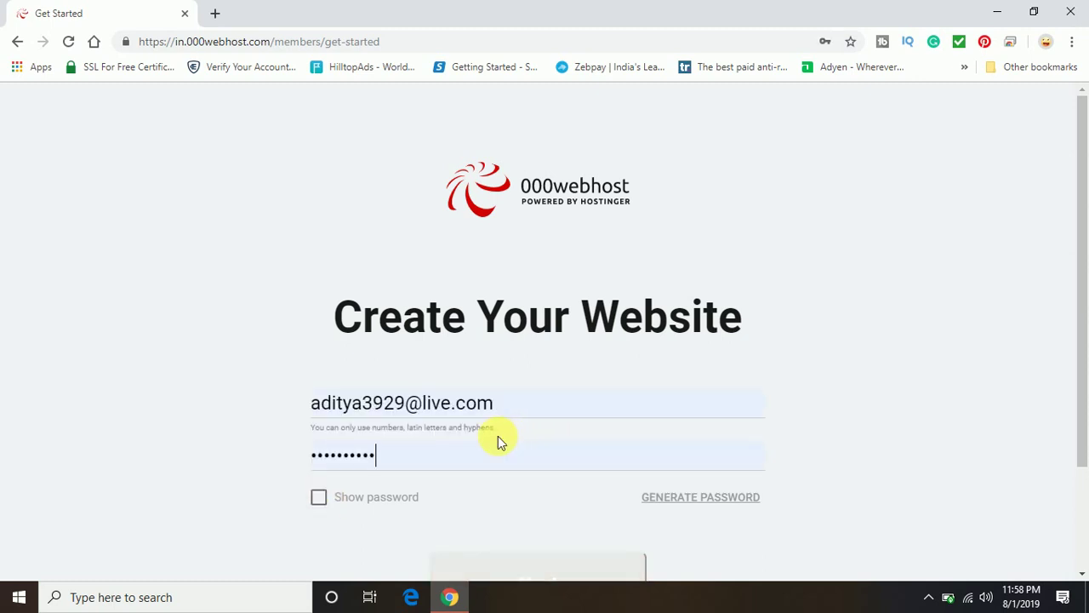
key(BackSpace)
key(BackSpace)
key(BackSpace)
key(BackSpace)
key(BackSpace)
key(BackSpace)
key(BackSpace)
key(BackSpace)
key(BackSpace)
key(BackSpace)
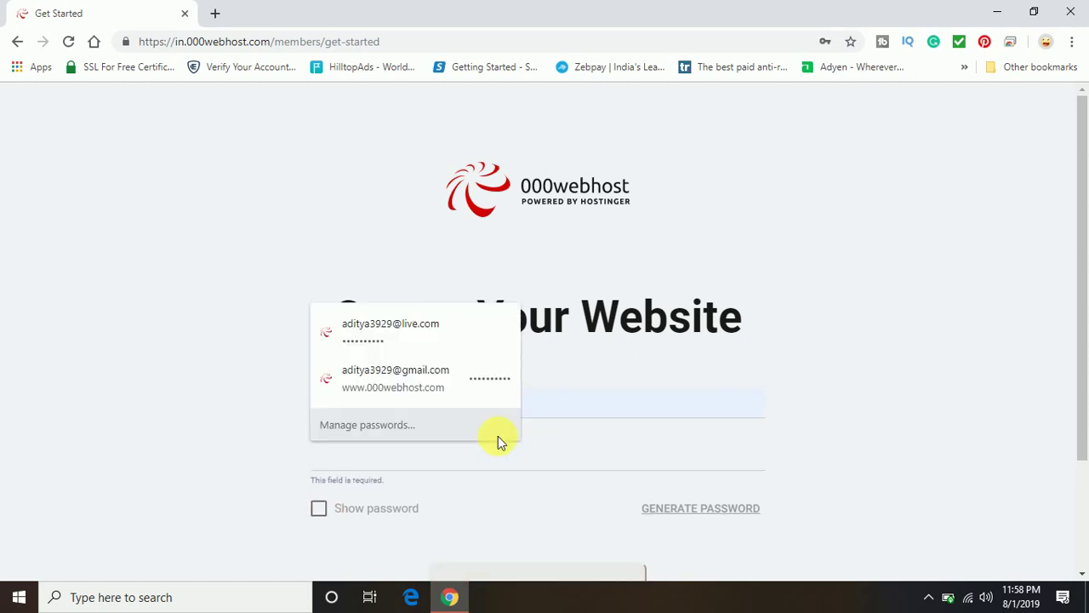
text(•••••••)
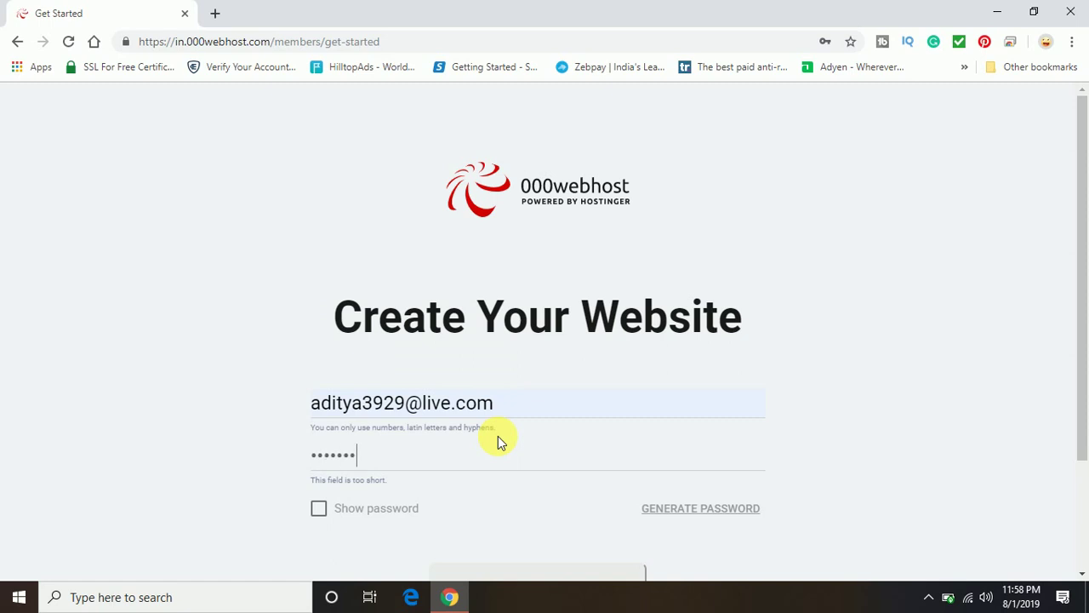
text(••••)
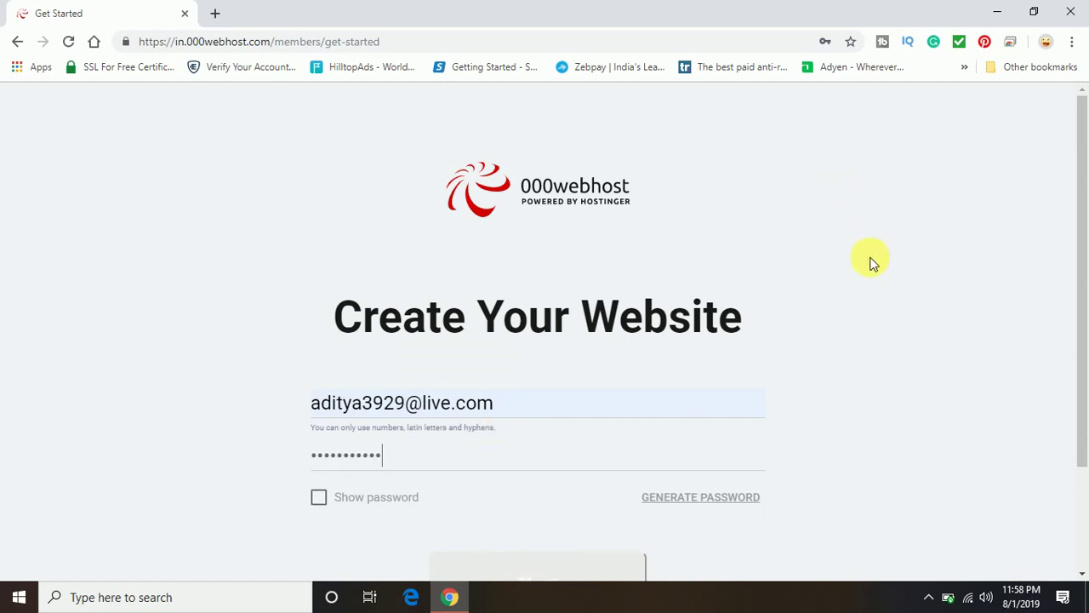
scroll(869, 262, down, 2)
Enter an e-mail address as the Website Name, then generate and mask a random password.
click(522, 271)
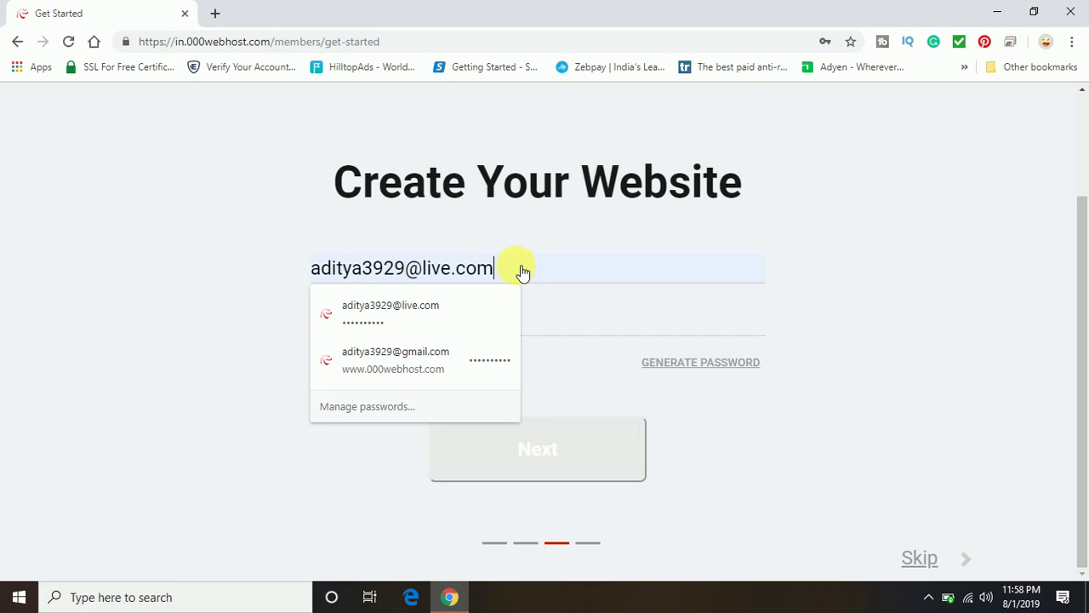
drag(488, 273, 228, 277)
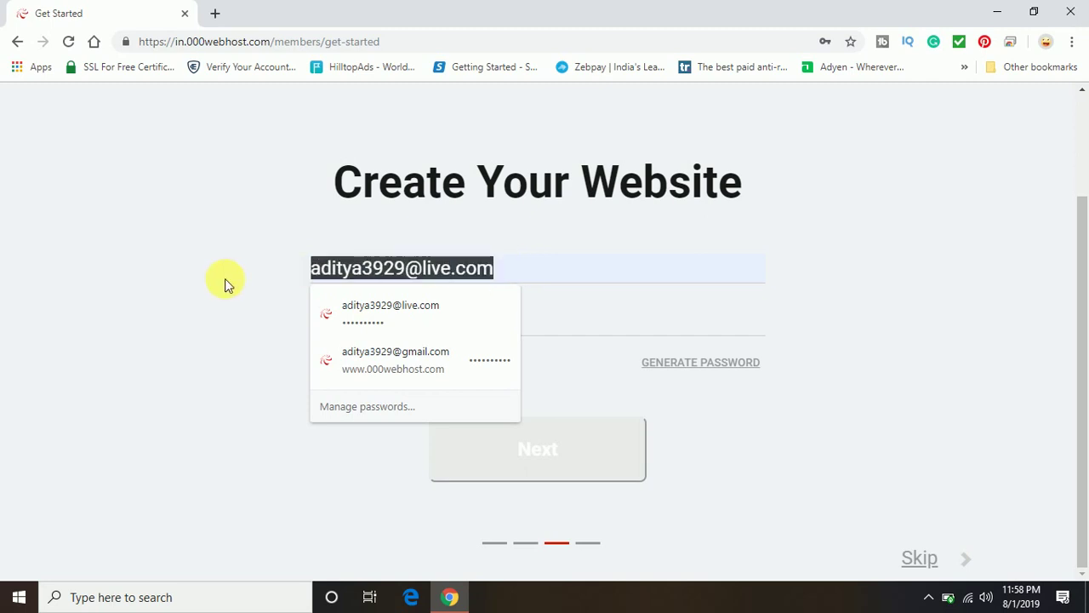
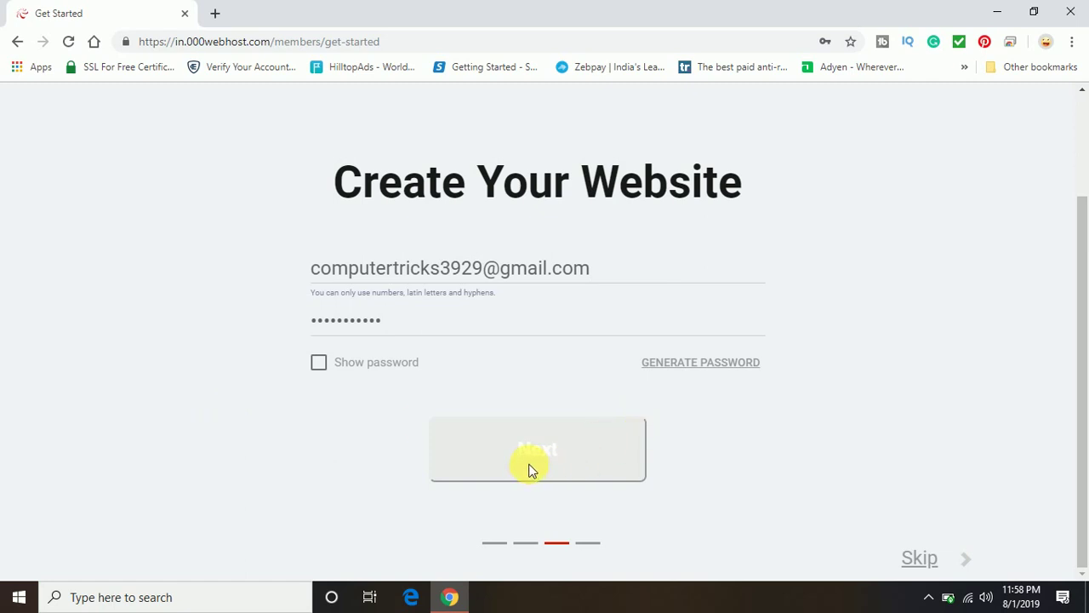
click(678, 369)
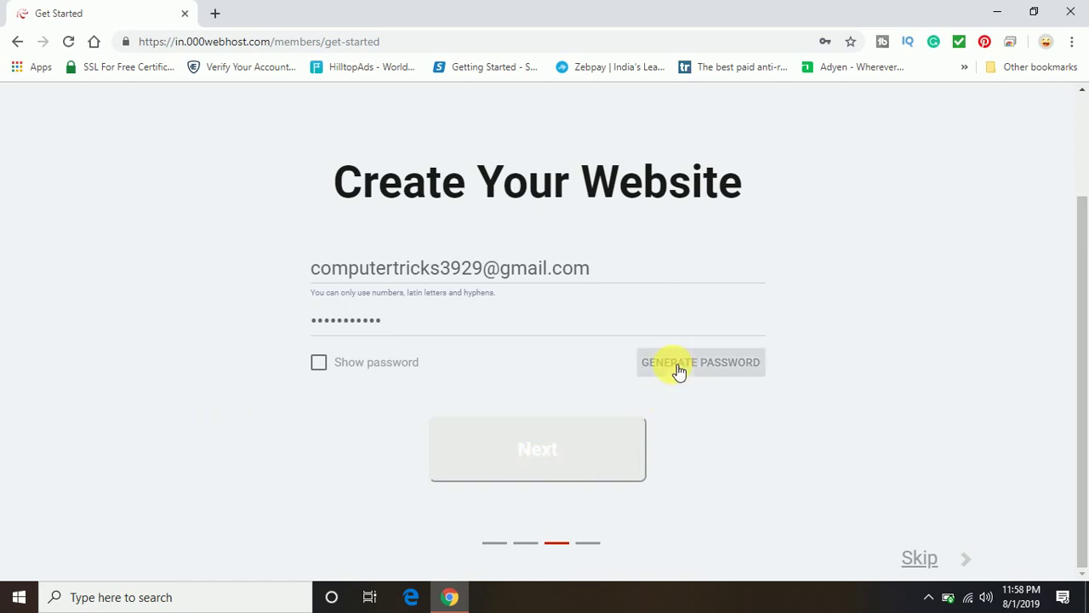
click(322, 365)
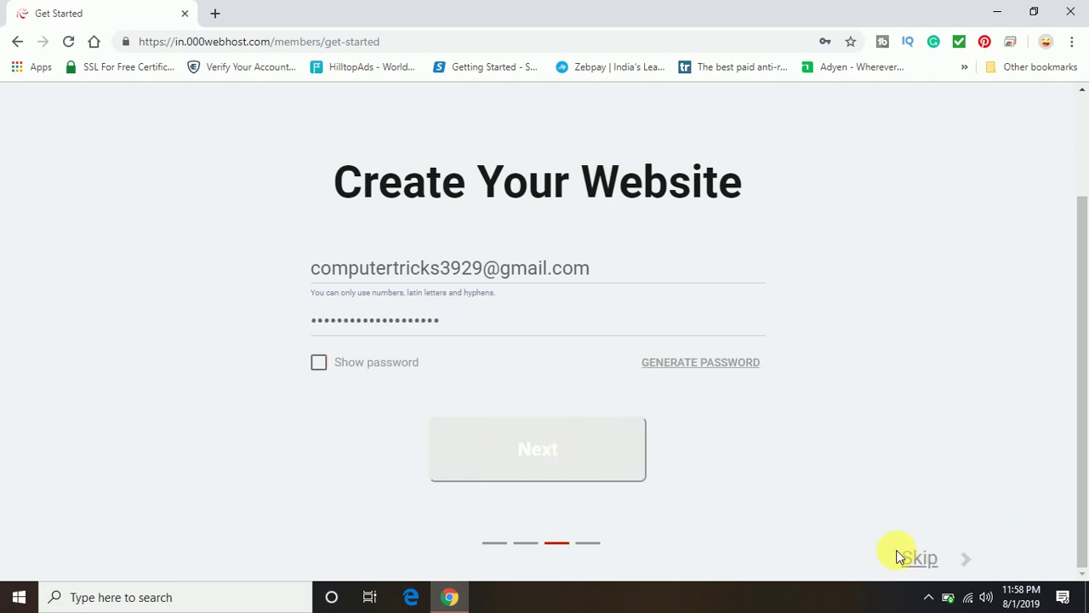
Skip to My Websites and decline Chrome's Save password prompt.
click(919, 558)
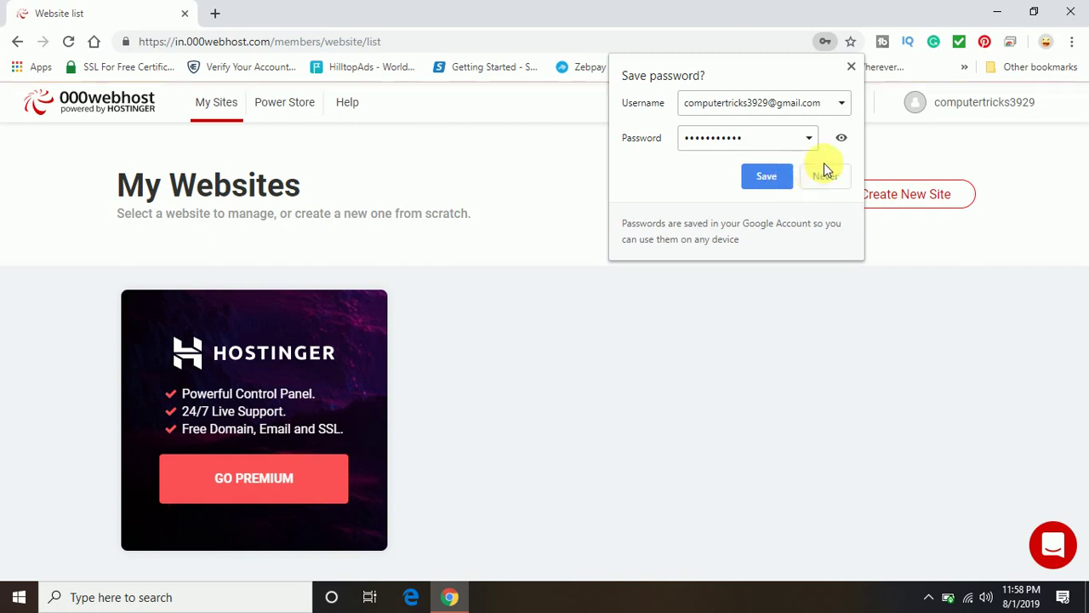
click(851, 67)
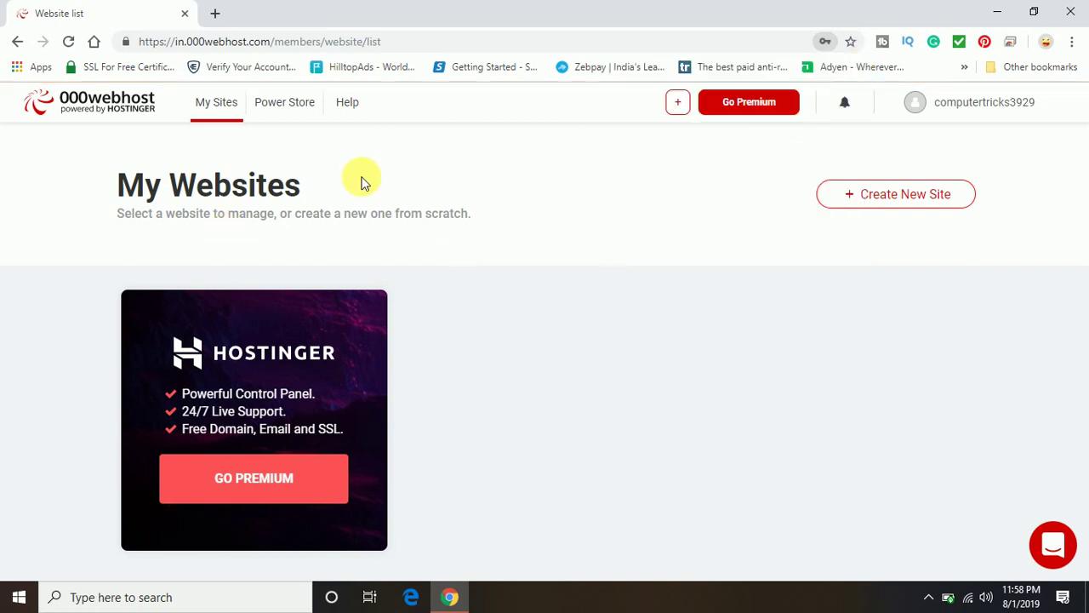